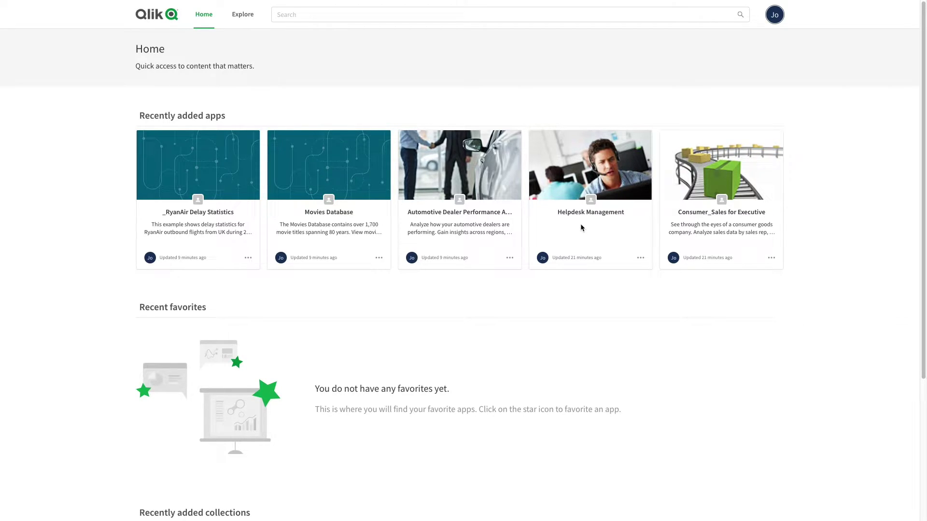
- Star the Movies Database card on the Home page to make it a favorite
mouse_move(375, 234)
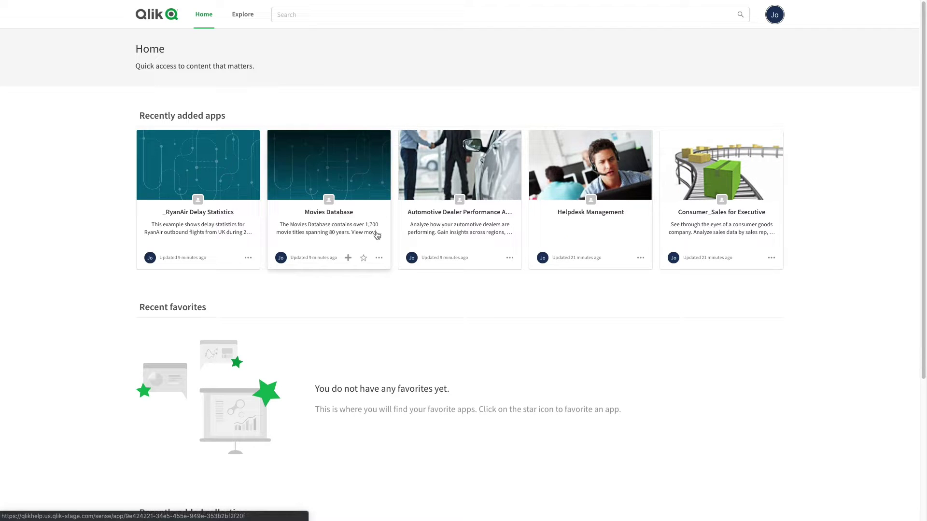
left_click(362, 259)
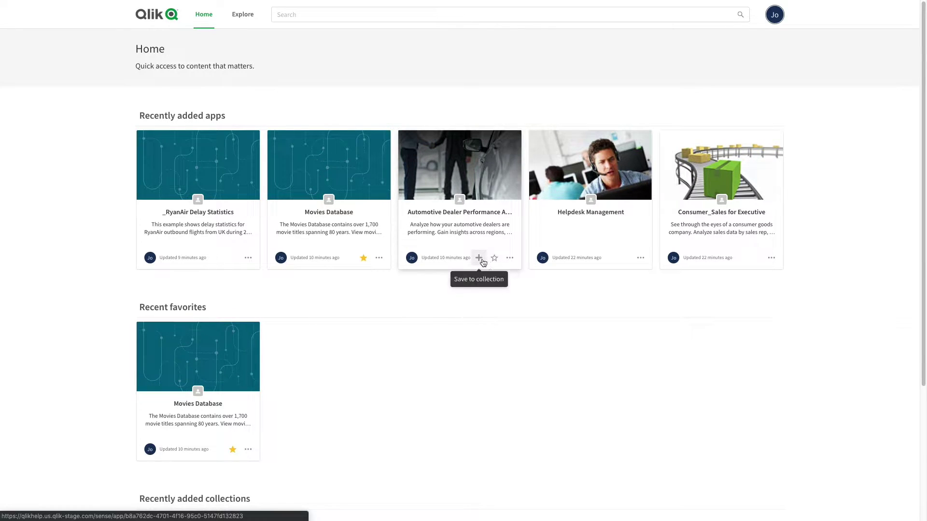
- Add Automotive Dealer Performance Analysis to a newly created collection named Automotive
left_click(479, 258)
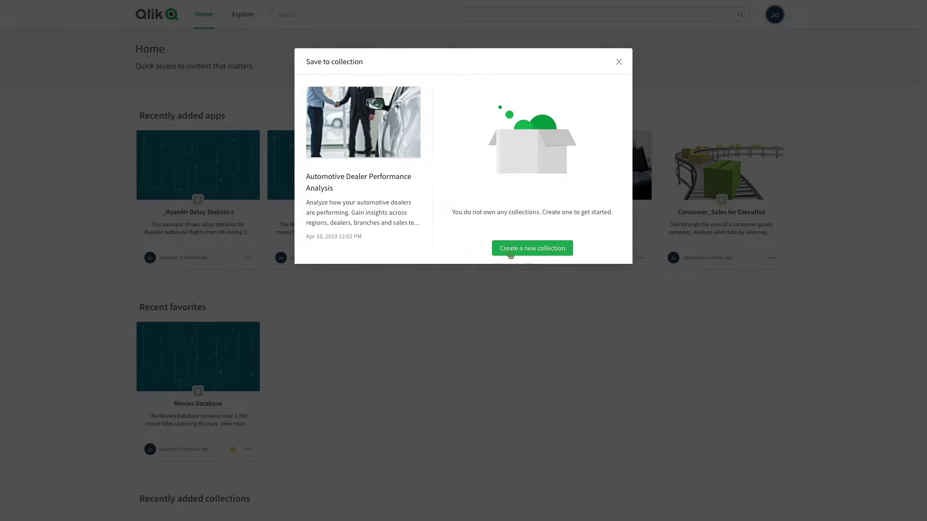
left_click(499, 252)
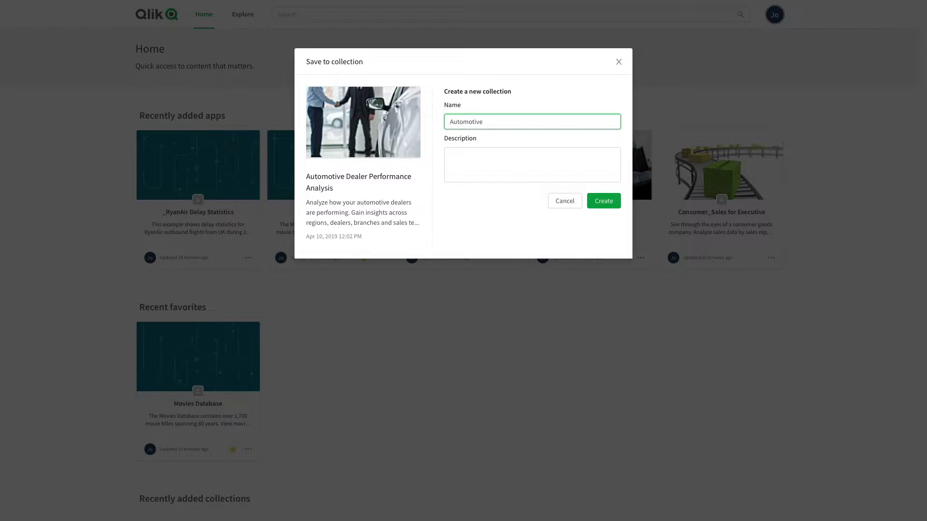
left_click(607, 205)
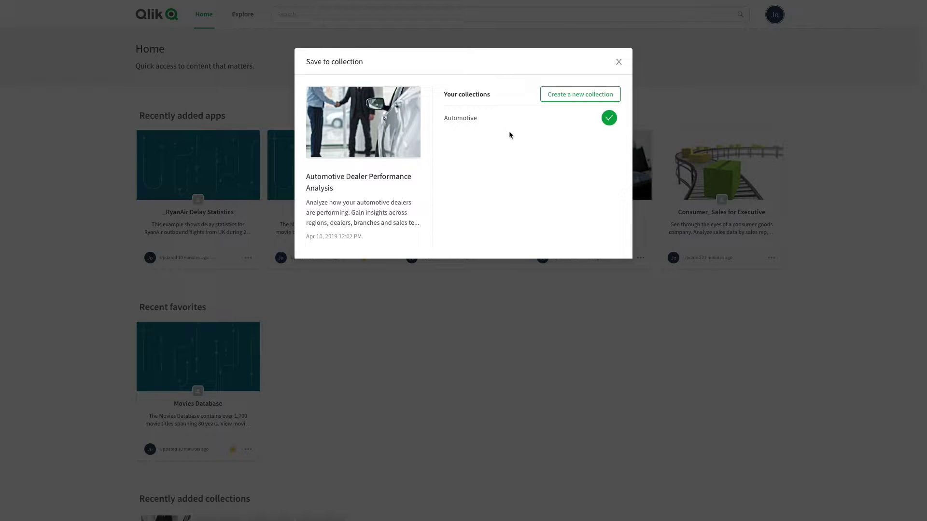
left_click(618, 62)
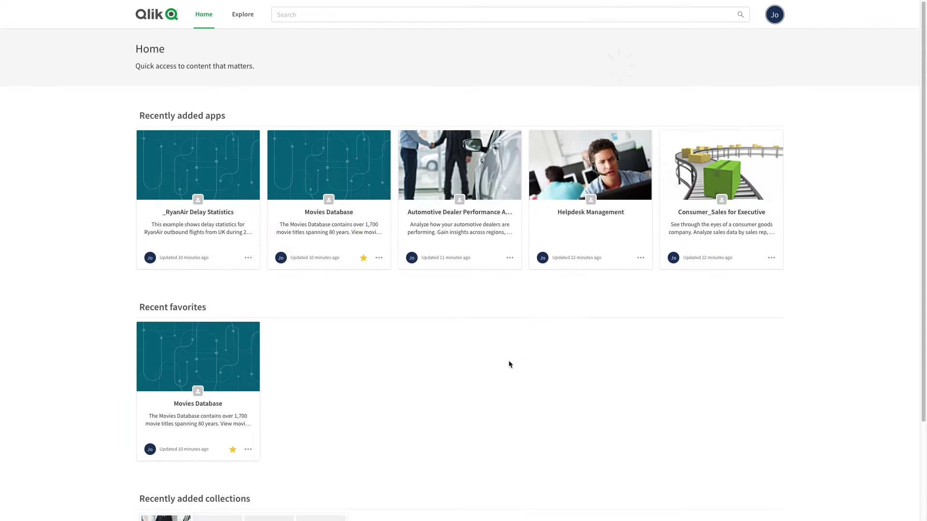
- Put Consumer_Sales for Executive into a new 'Sales' collection, then go to the Explore page
scroll(505, 369, "down", 2)
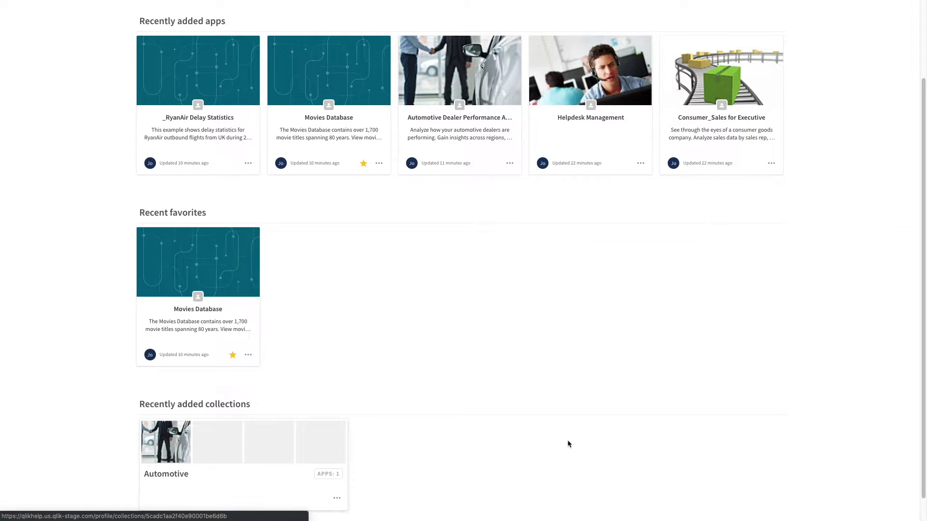
scroll(719, 395, "up", 1)
mouse_move(753, 209)
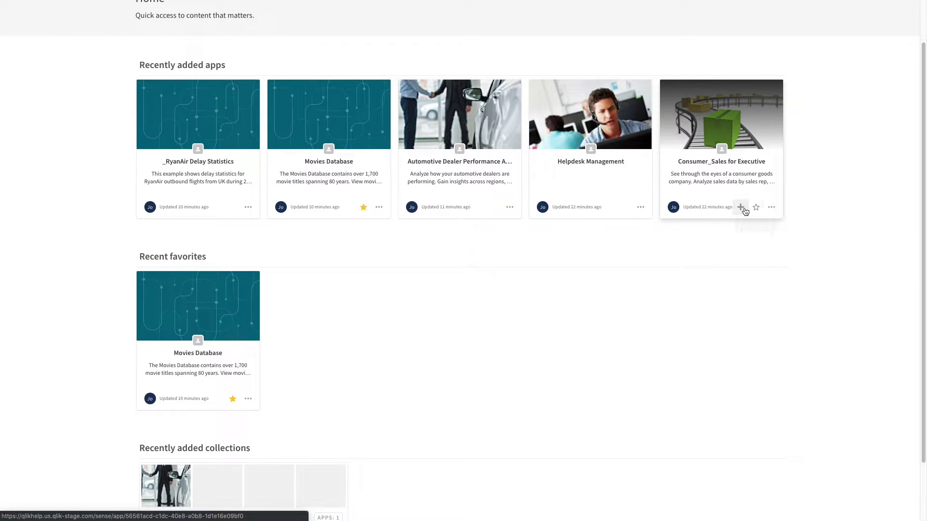
left_click(741, 207)
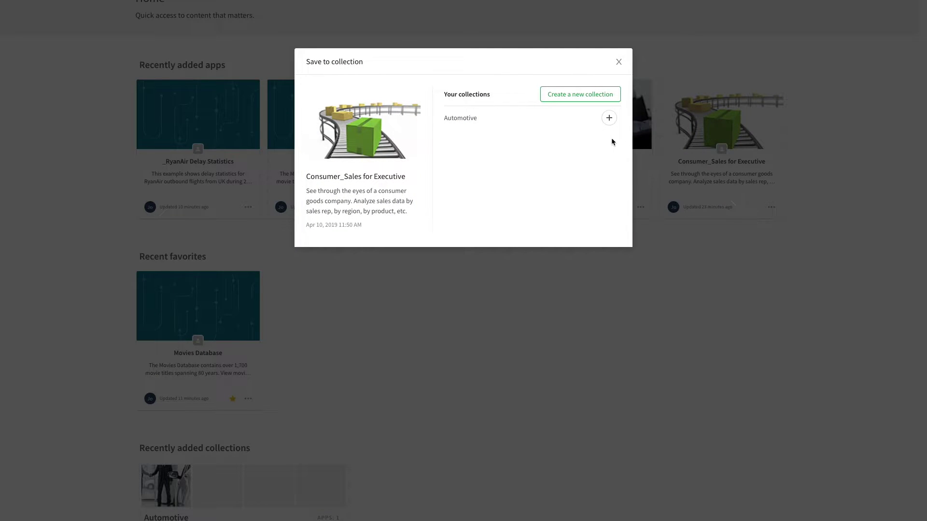
left_click(581, 101)
type("Sales")
left_click(535, 180)
left_click(603, 204)
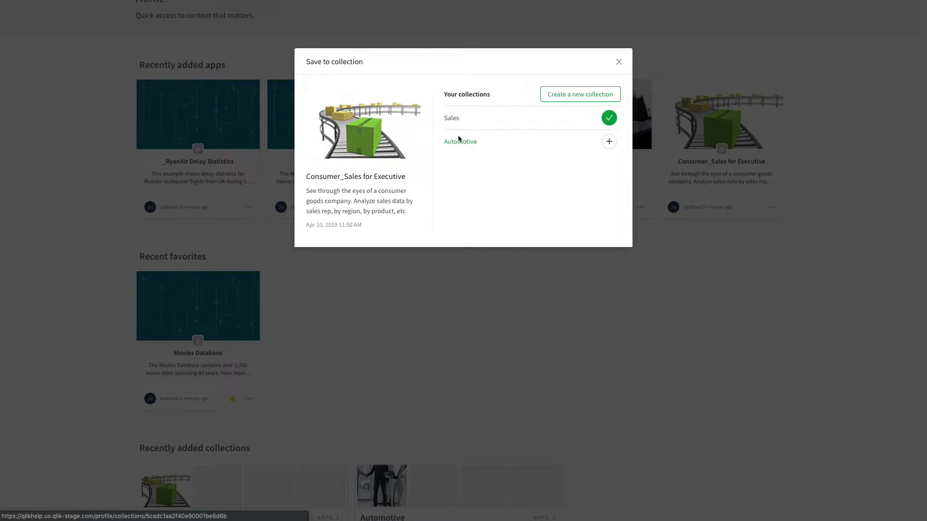
left_click(618, 63)
left_click(240, 23)
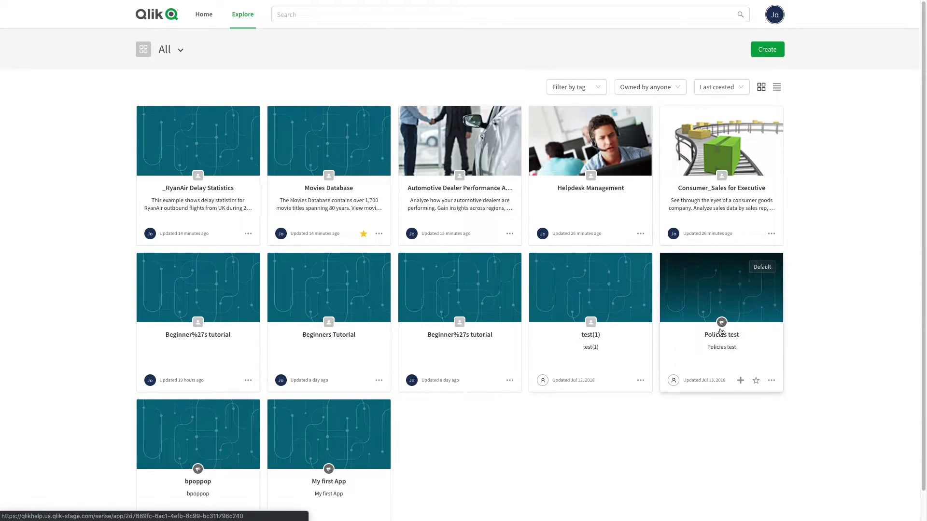
- Add Policies test to the Automotive collection, review its apps, and return Home
left_click(740, 380)
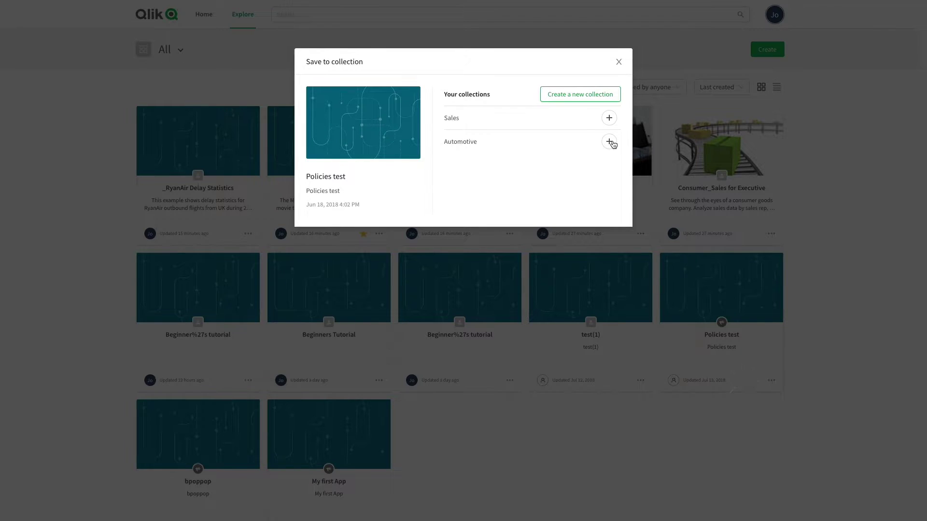
left_click(610, 143)
left_click(456, 143)
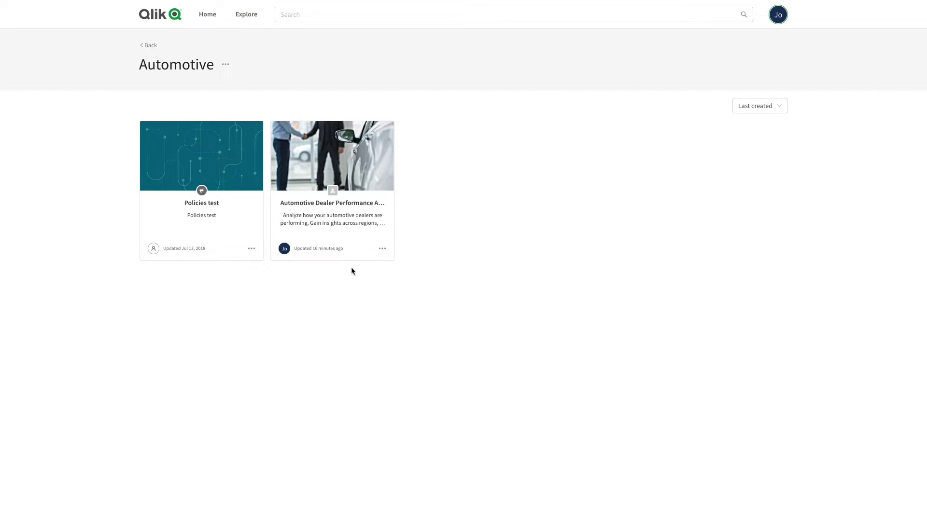
left_click(209, 25)
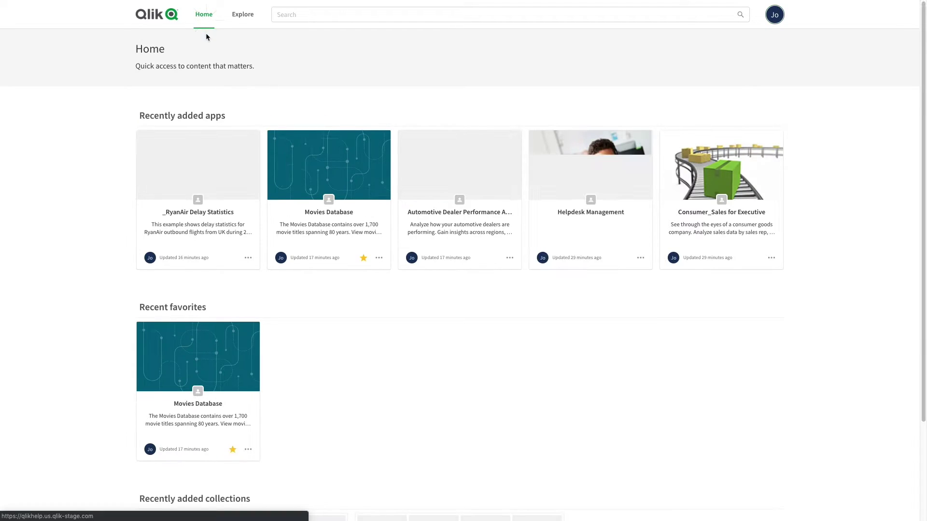
- Share Helpdesk Management with everyone
left_click(640, 258)
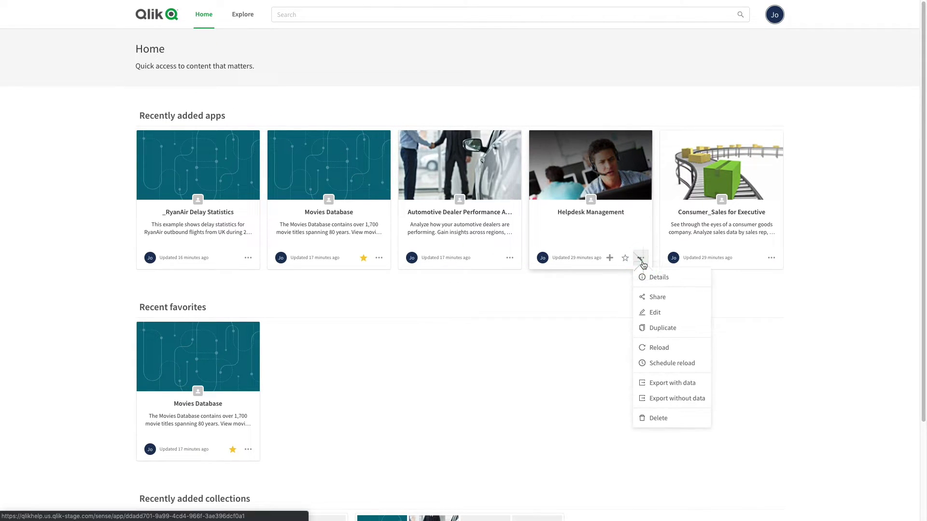
left_click(664, 303)
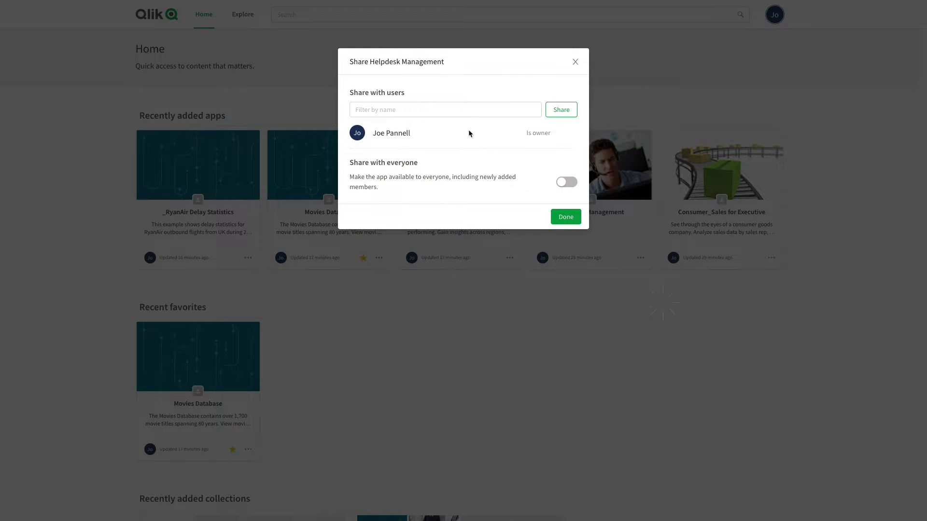
left_click(567, 185)
left_click(567, 217)
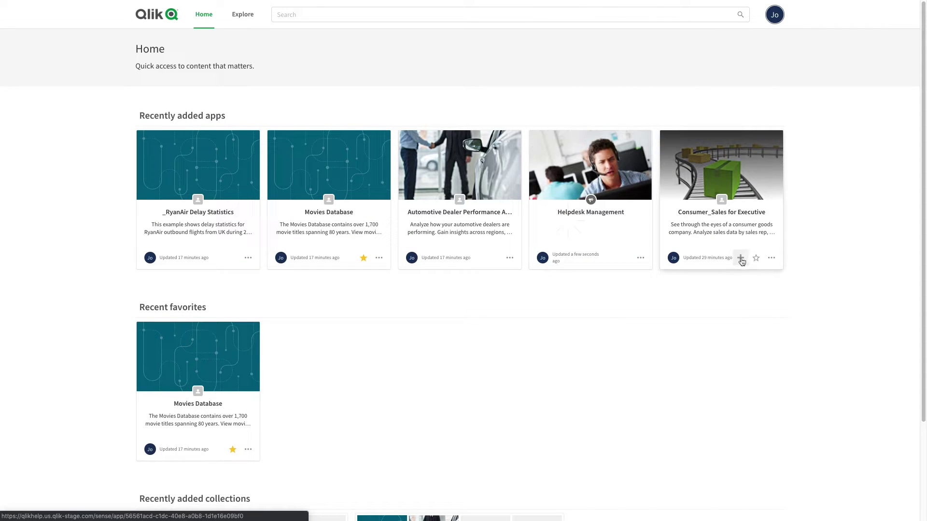
- Share Consumer_Sales for Executive with a colleague found by searching their name
left_click(773, 260)
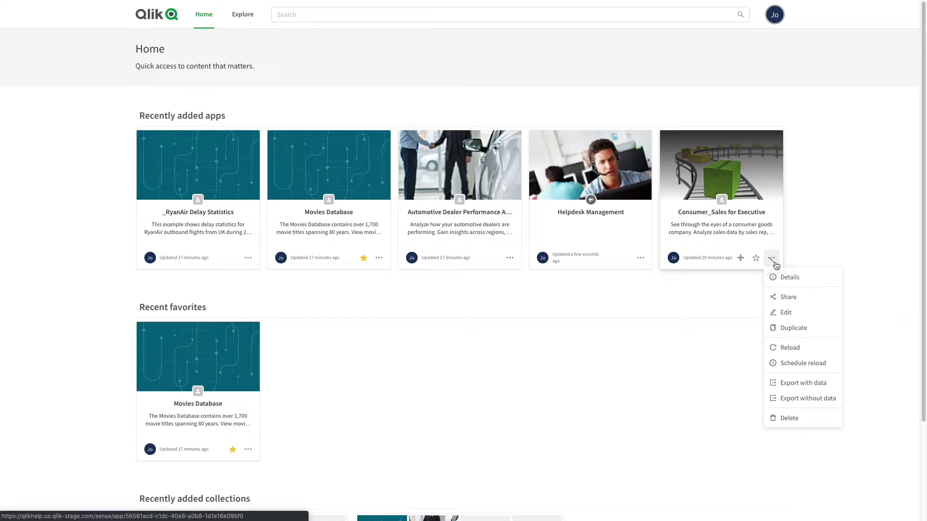
left_click(785, 297)
left_click(485, 110)
type("Tom")
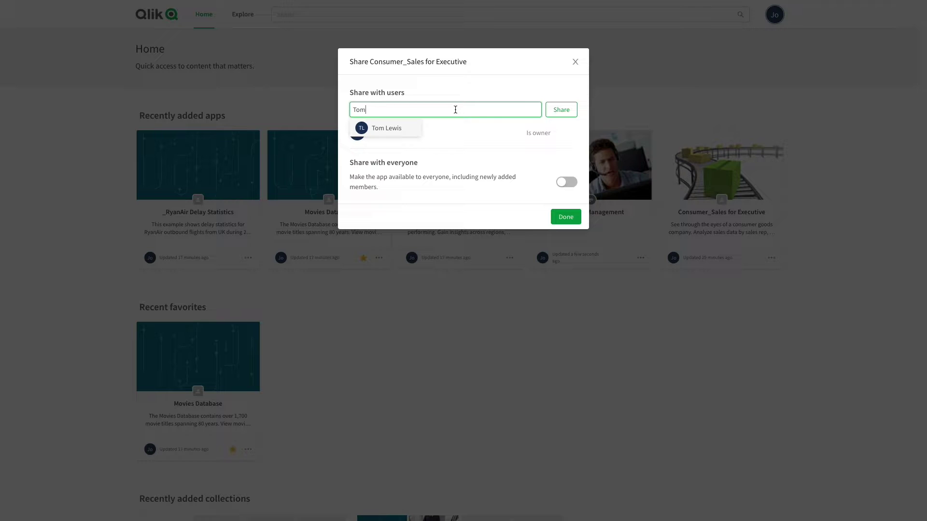
left_click(398, 128)
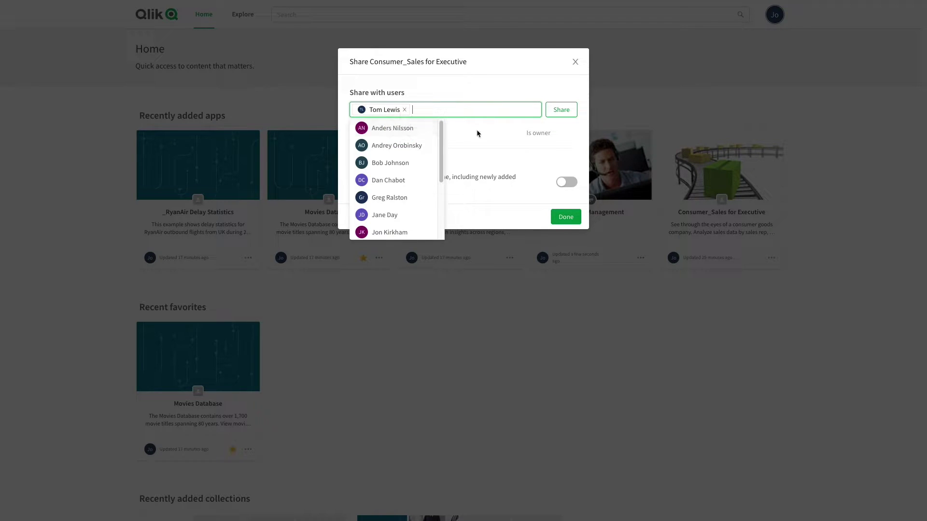
left_click(555, 111)
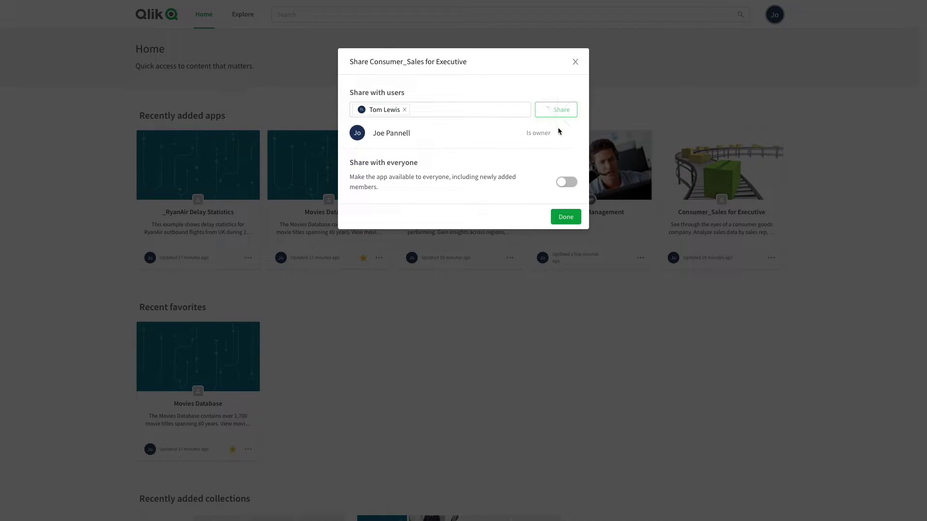
left_click(564, 239)
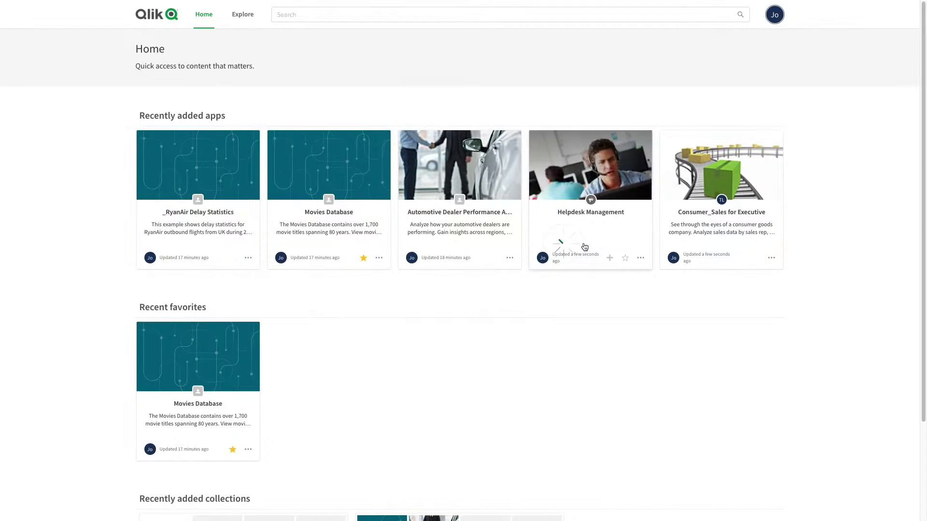
- Add the tags 'automotive' and 'performance' to Automotive Dealer Performance Analysis and save
left_click(510, 258)
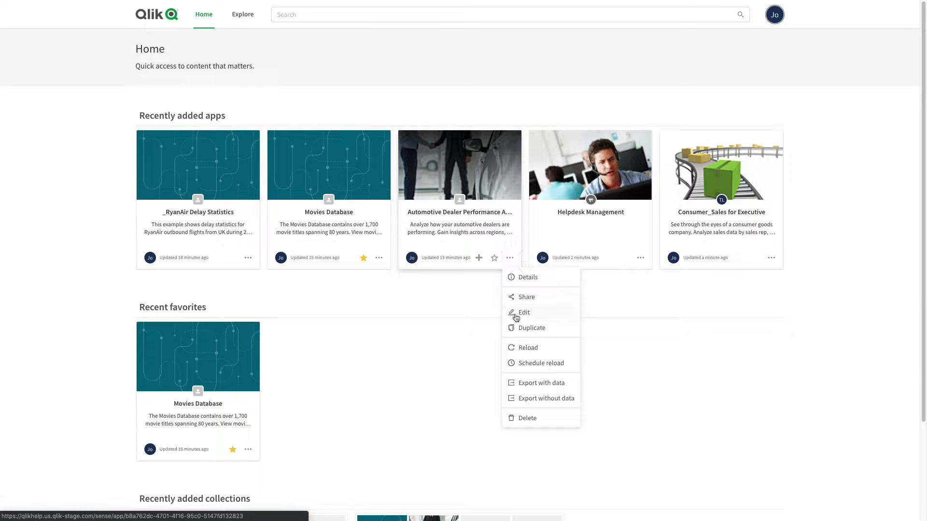
left_click(515, 313)
left_click(415, 241)
type("Automo")
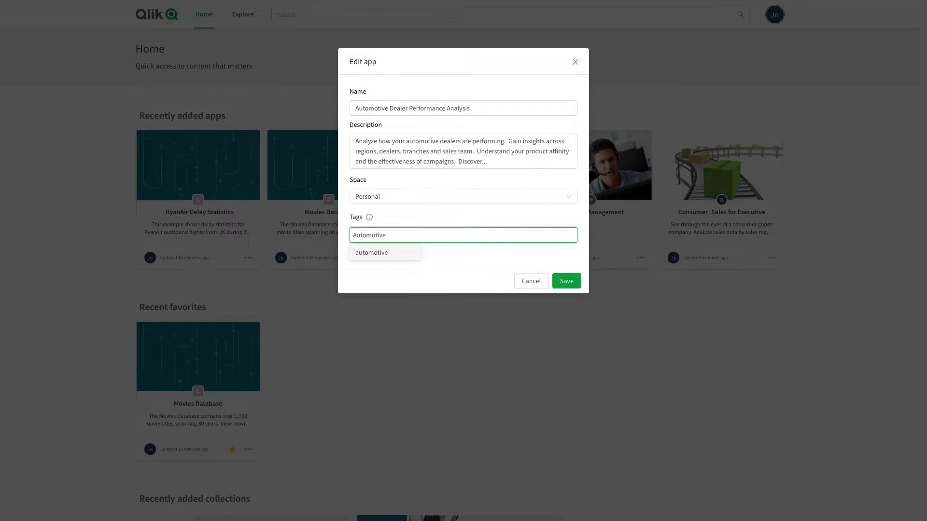
type("tive")
key("Return")
type("performance")
key("Return")
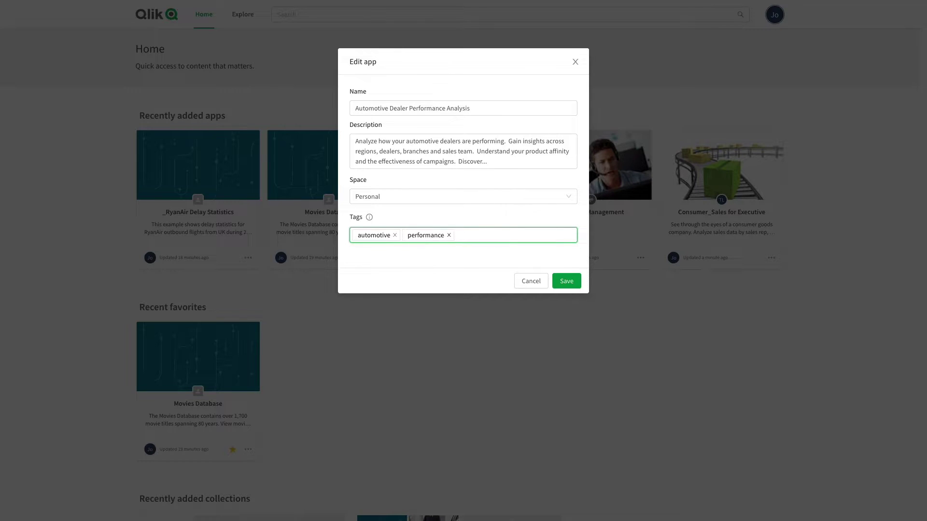
left_click(566, 282)
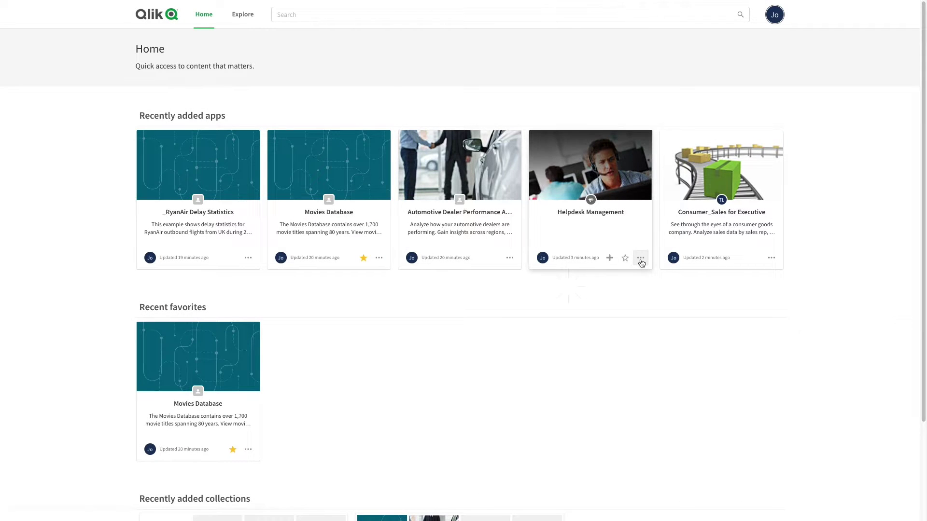
- Duplicate Helpdesk Management to create Copy - Helpdesk Management
left_click(641, 260)
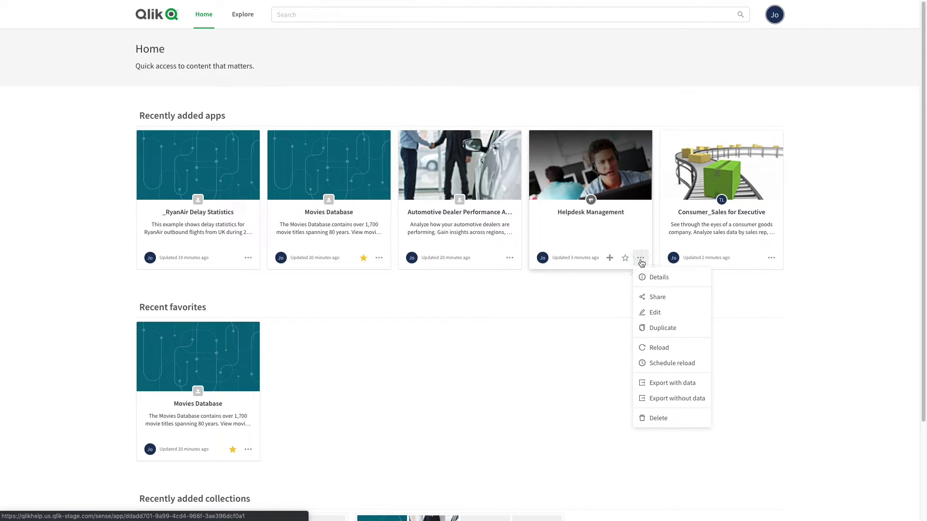
left_click(648, 332)
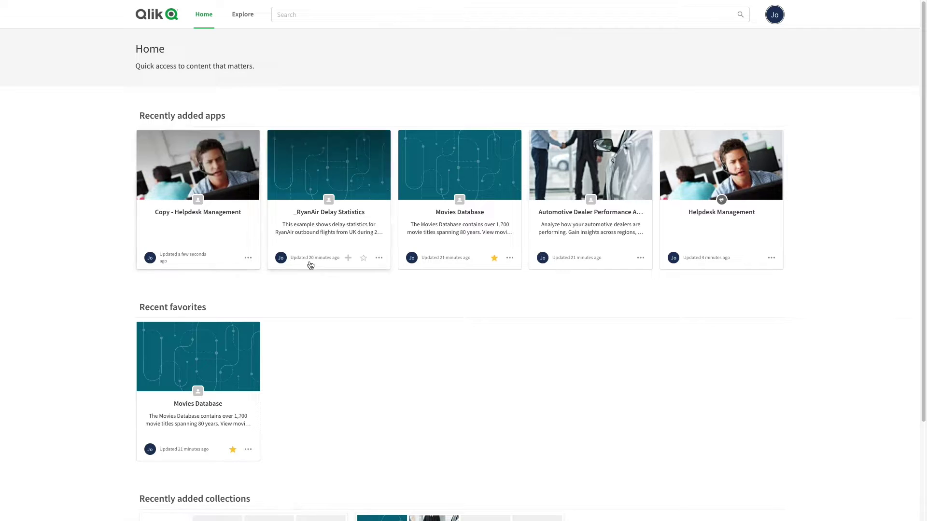
left_click(640, 258)
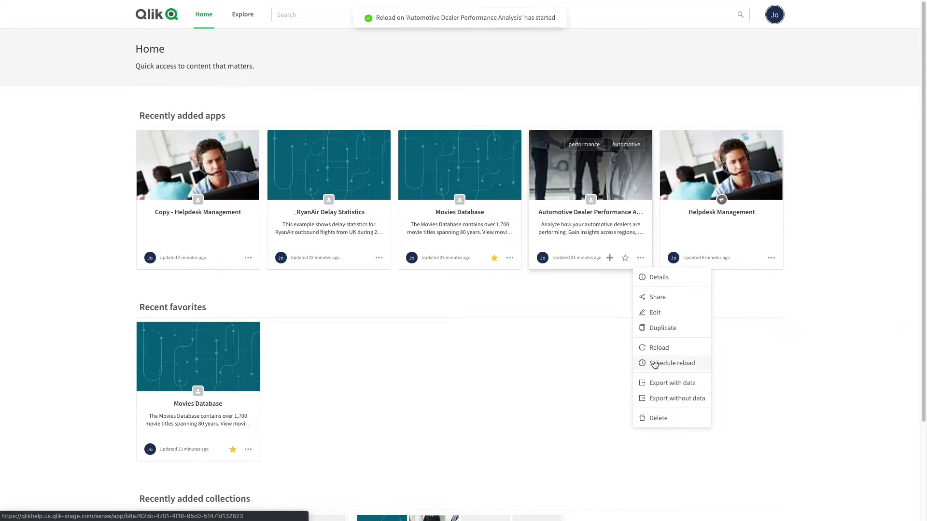
- Activate a weekly reload for the Automotive Dealer app on Mondays (not Wednesdays) at 1:00 pm
left_click(669, 370)
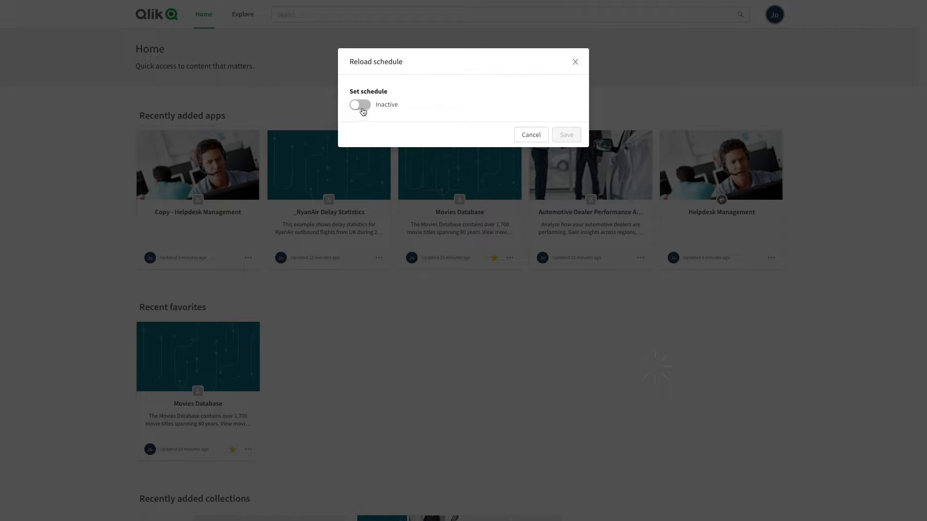
left_click(363, 110)
left_click(414, 139)
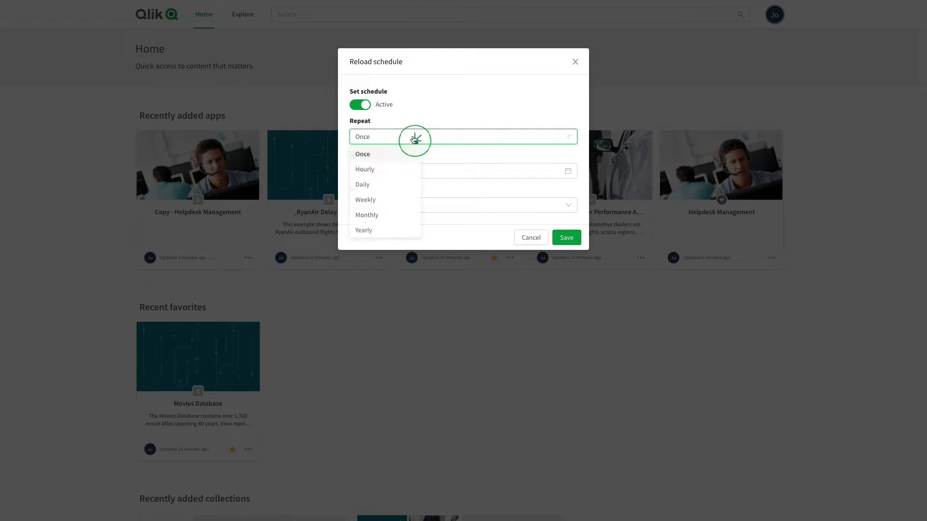
left_click(384, 203)
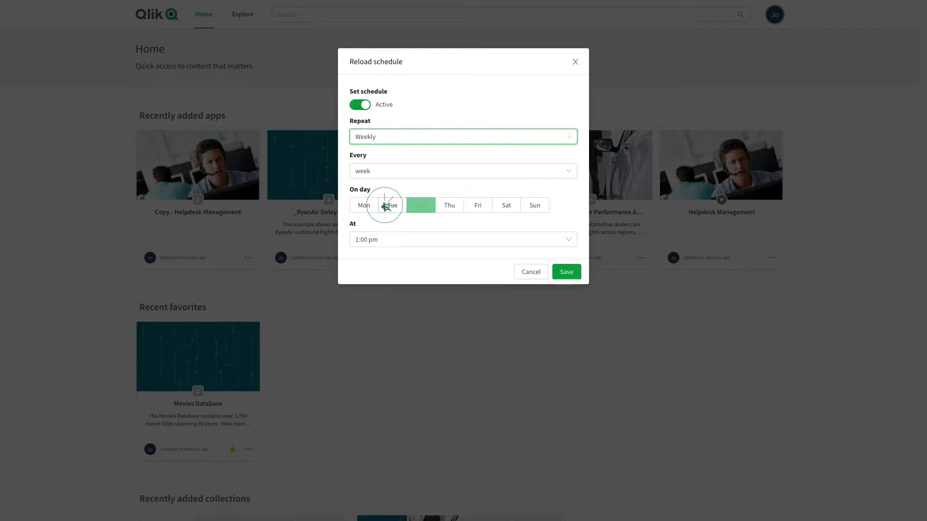
left_click(386, 206)
left_click(370, 208)
left_click(421, 211)
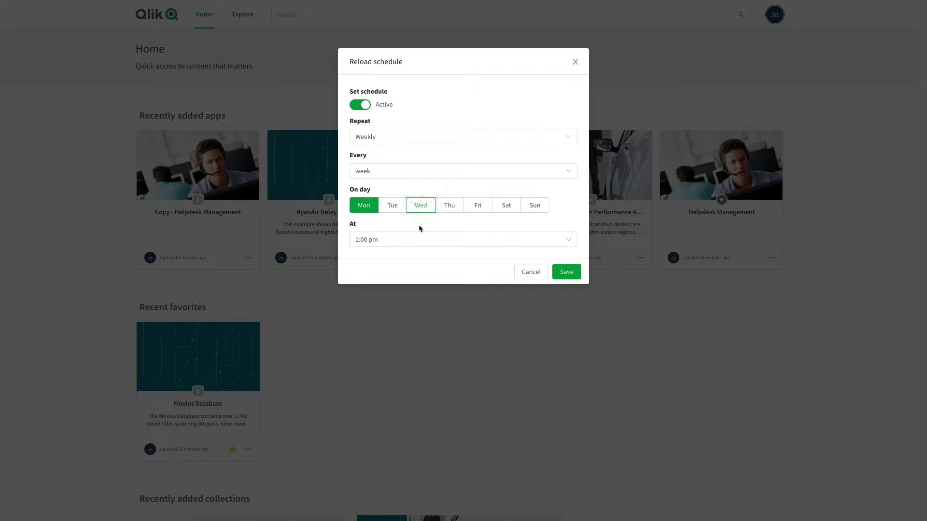
left_click(395, 240)
left_click(564, 272)
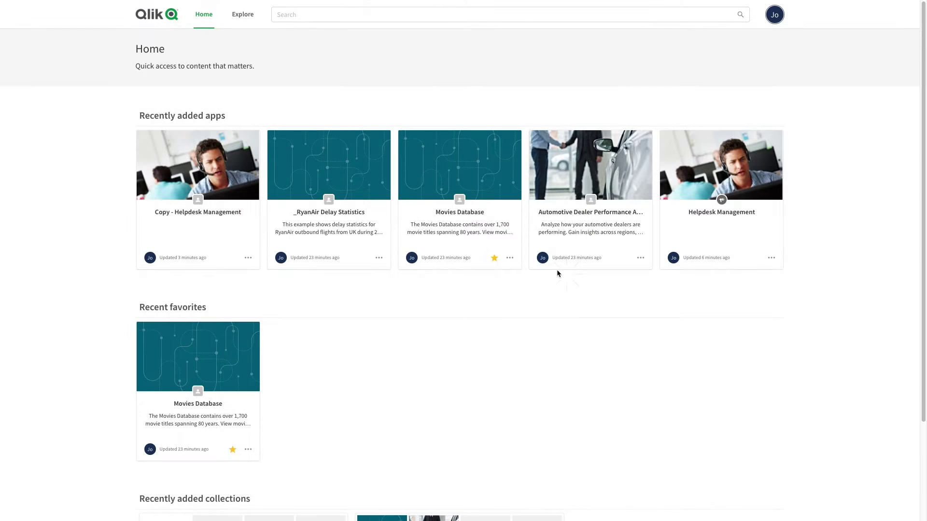
left_click(641, 257)
- Export the Automotive Dealer app with data, then create app 'Beginners Tutorial' tagged tutorial
left_click(659, 383)
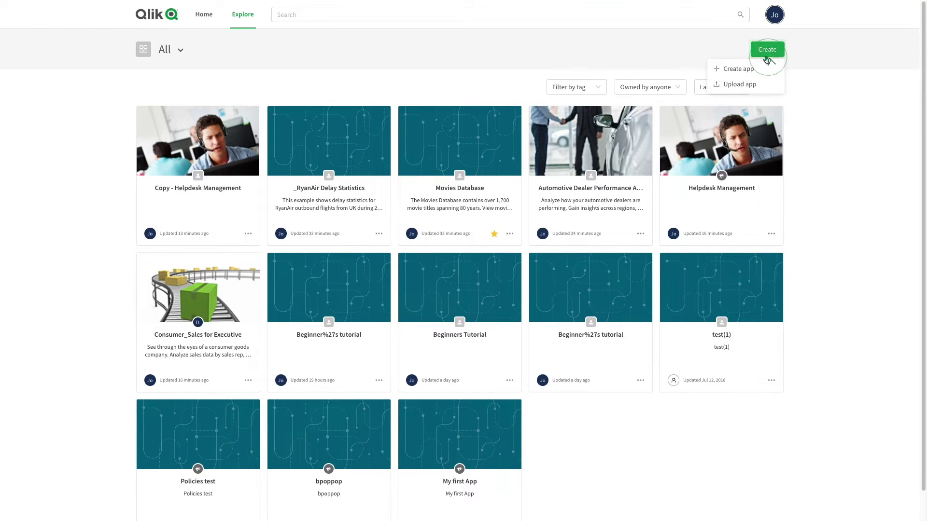
left_click(755, 70)
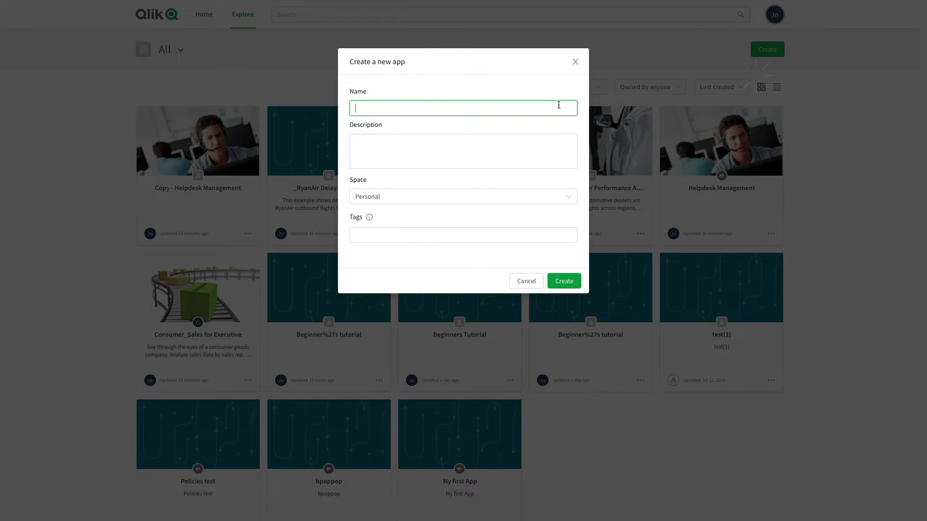
type("Beginners Tutorial")
left_click(560, 235)
type("T")
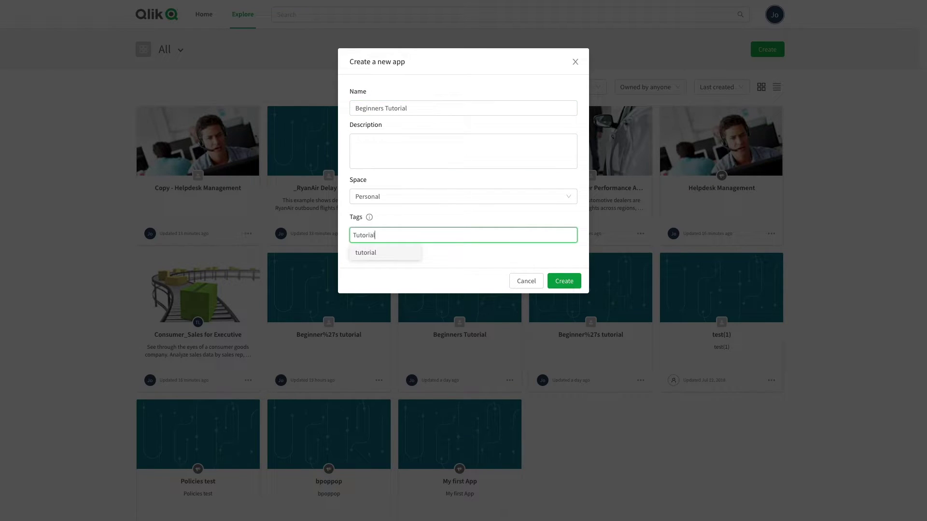
type("utorial")
key("Return")
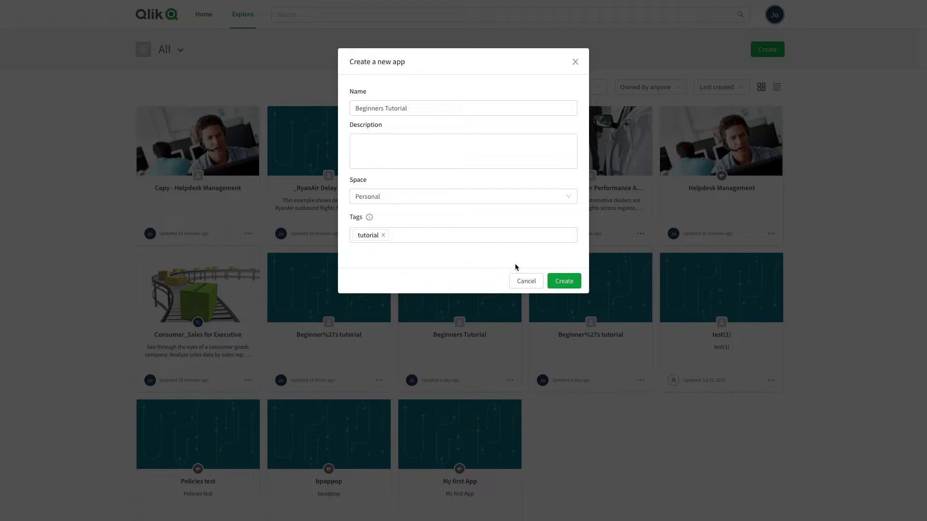
left_click(559, 282)
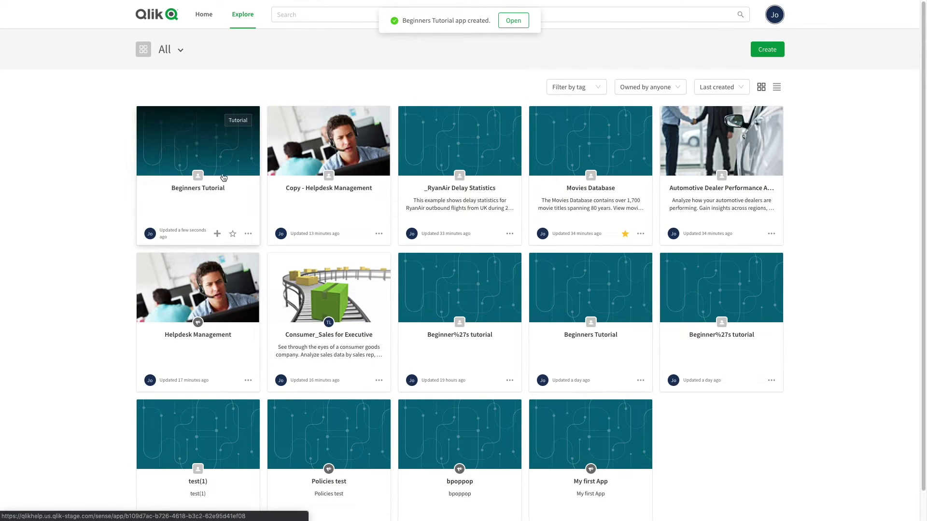
- Open Beginners Tutorial and, via Add data, upload Sales 2019.xlsx to the MyDataFiles folder
left_click(225, 165)
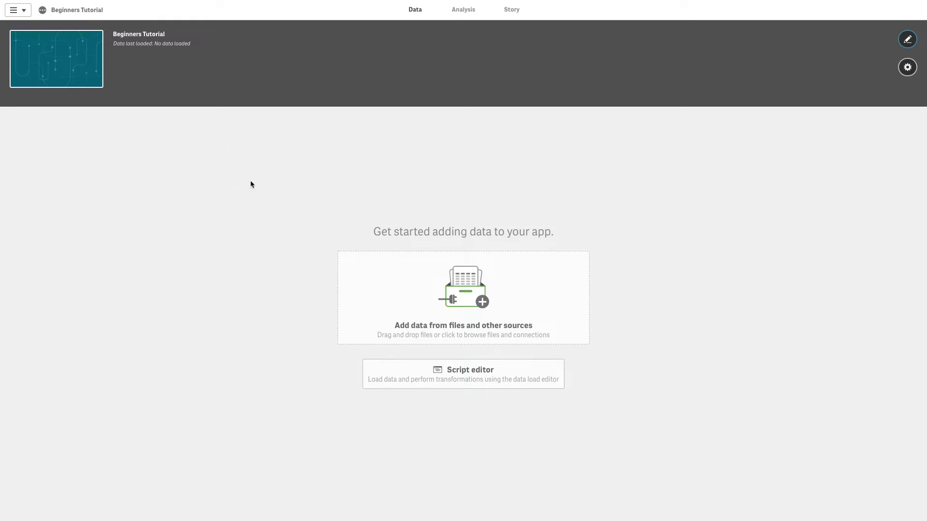
left_click(456, 301)
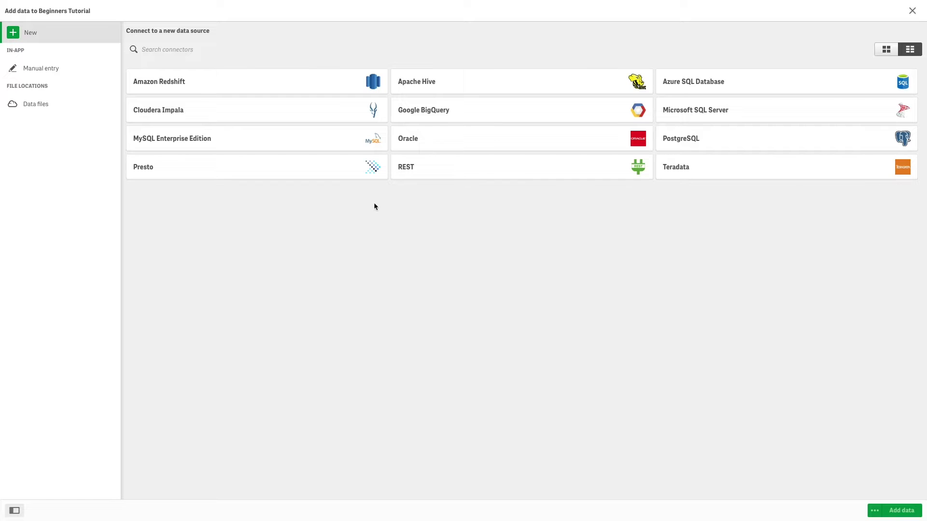
left_click(41, 70)
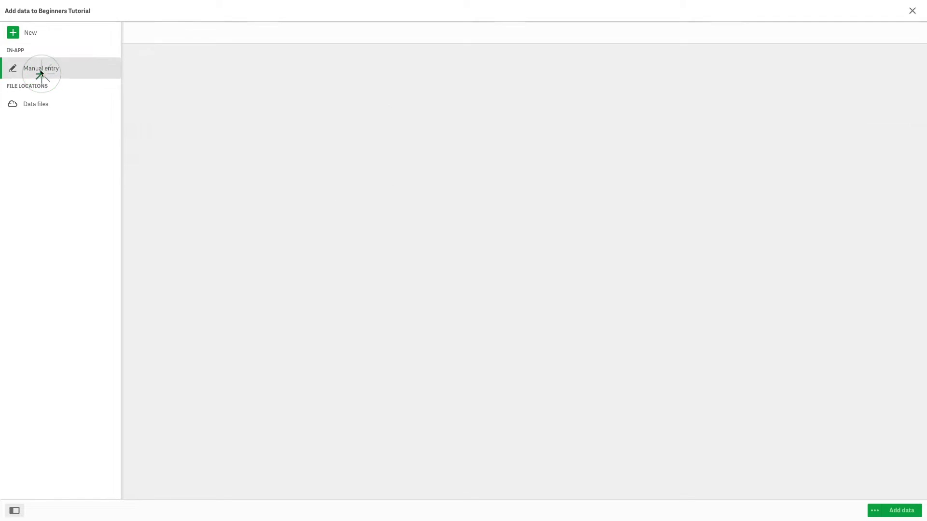
left_click(35, 105)
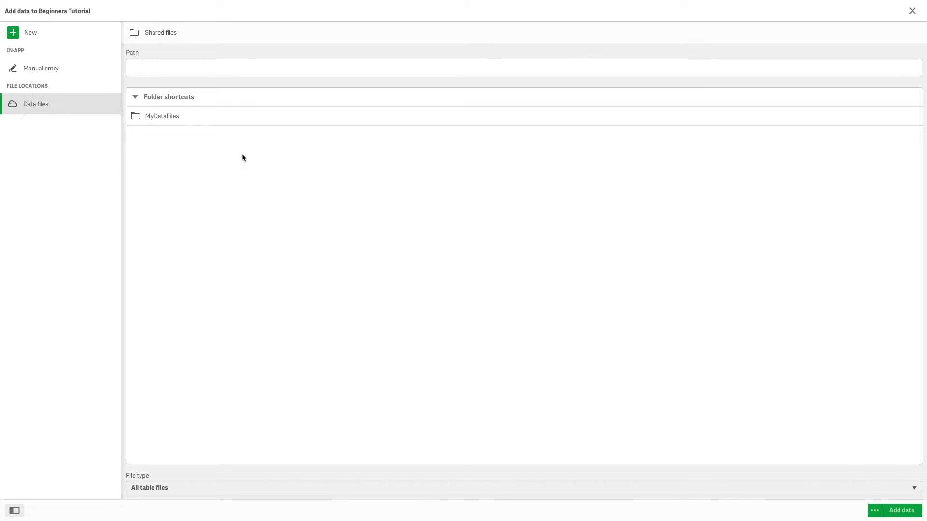
left_click(206, 124)
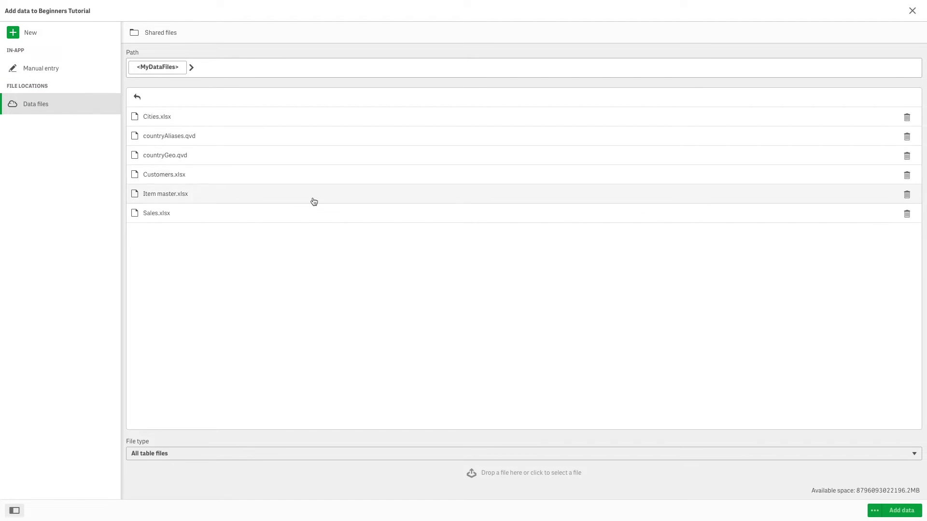
left_click_drag(320, 206, 513, 220)
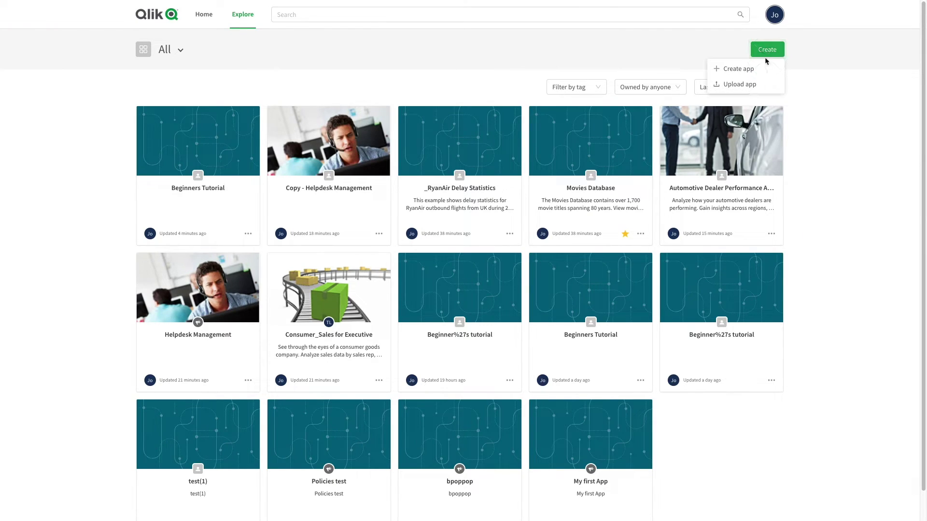
- Upload Sales Discovery.qvf as a new app in the personal space, tagged sales
left_click(740, 84)
left_click_drag(741, 86, 488, 198)
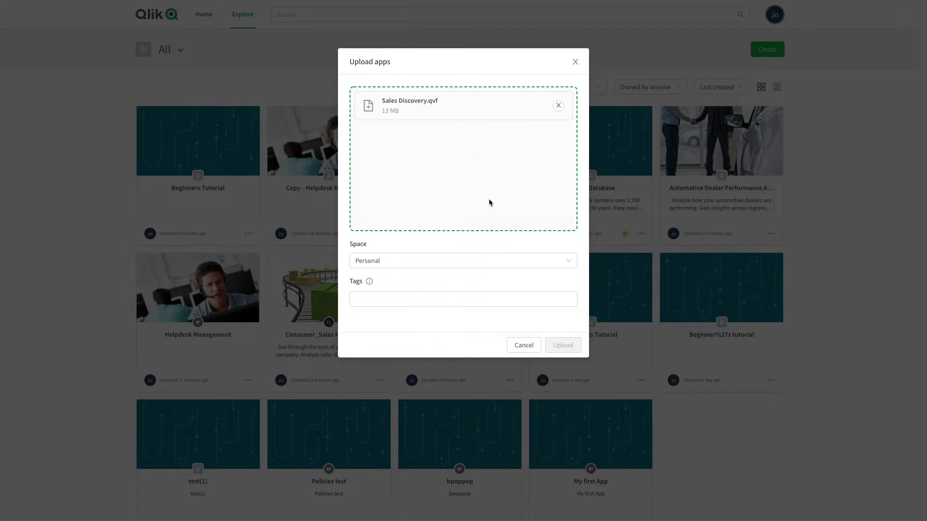
left_click(467, 299)
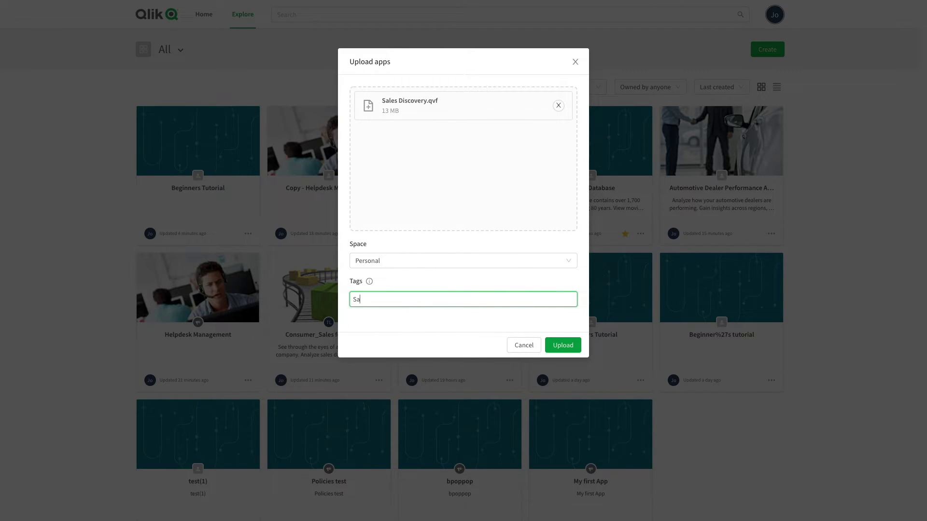
type("les")
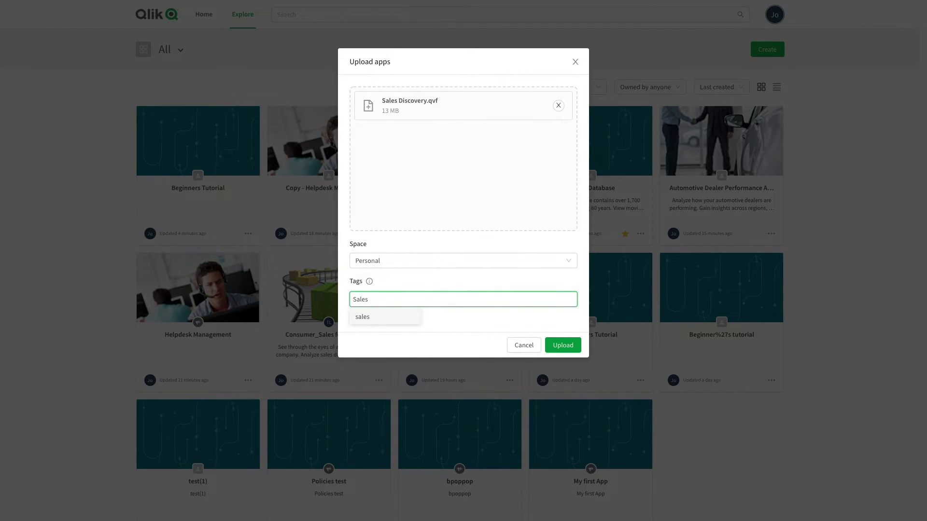
left_click(368, 317)
left_click(564, 344)
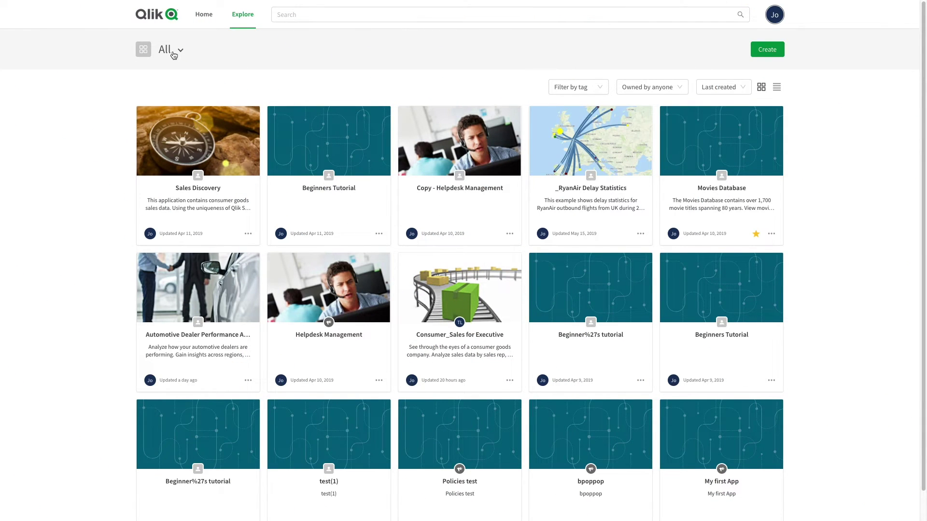
- From the Personal space view, add a Marketing team space described as 'A space for the Marketing team'
left_click(174, 52)
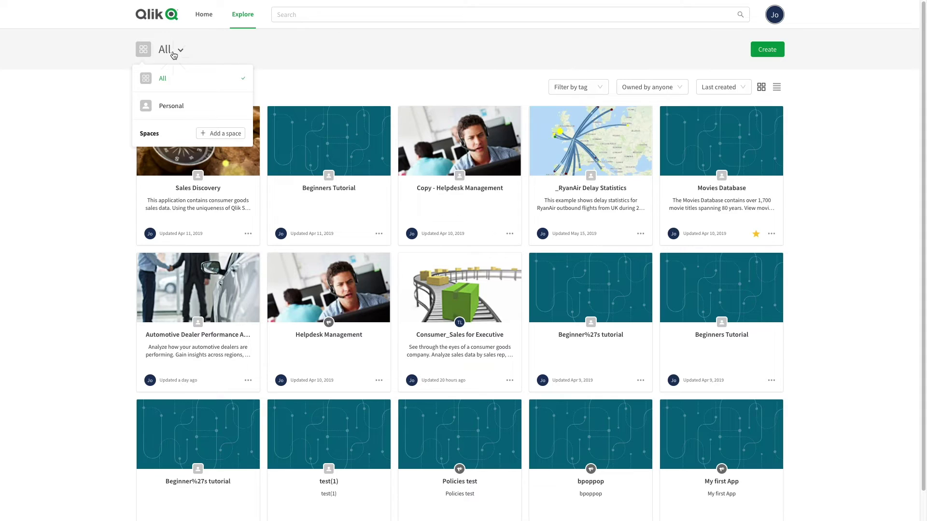
left_click(169, 109)
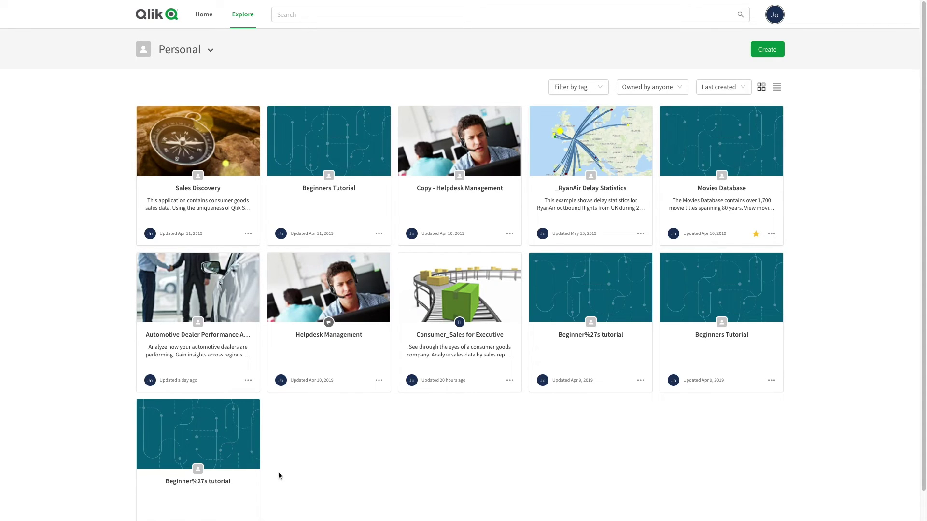
left_click(210, 53)
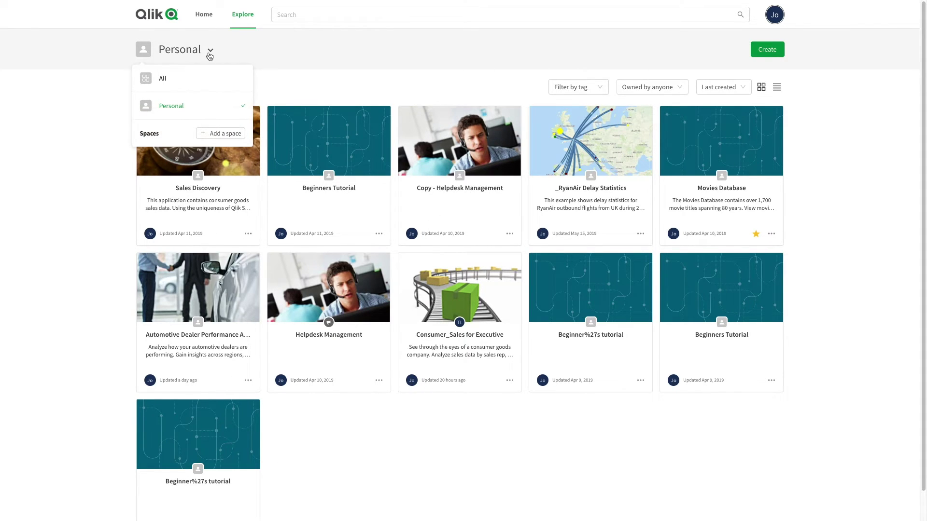
left_click(220, 135)
type("Marketing team")
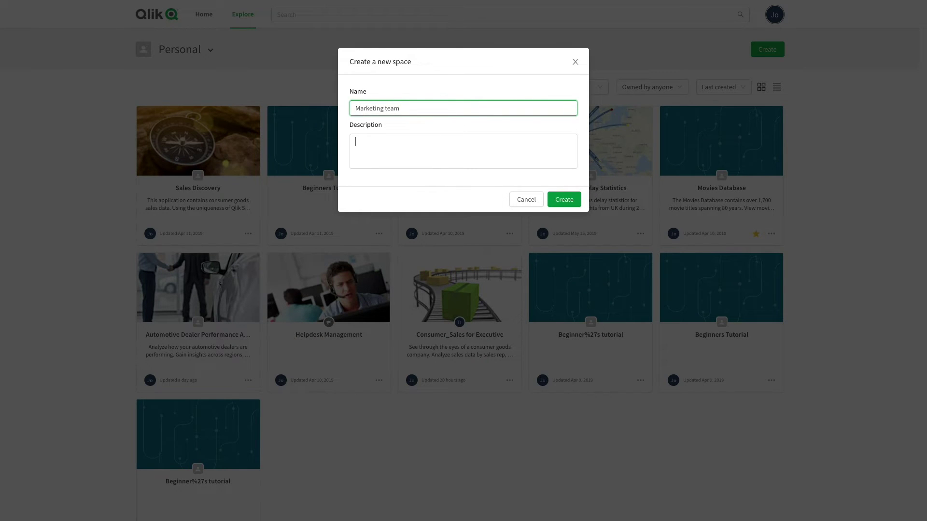
left_click(357, 141)
type("A space for the Marketing team")
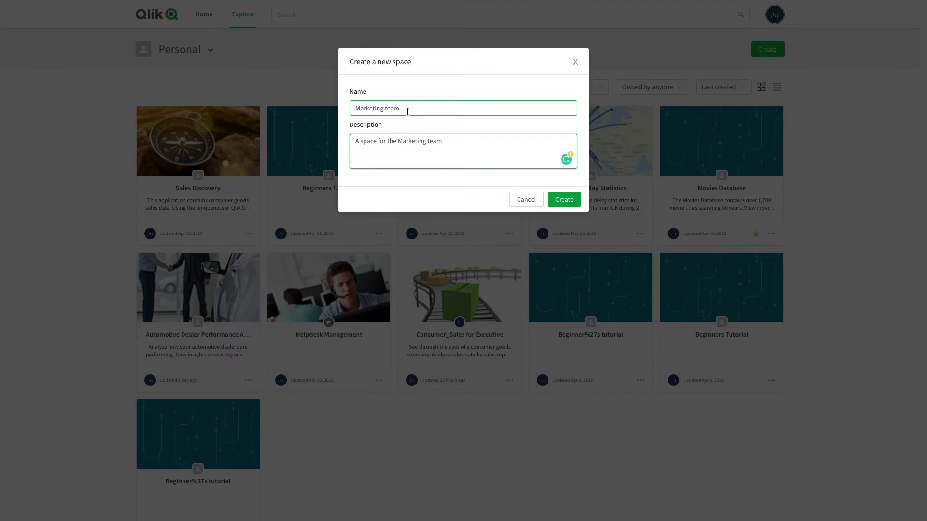
left_click(563, 199)
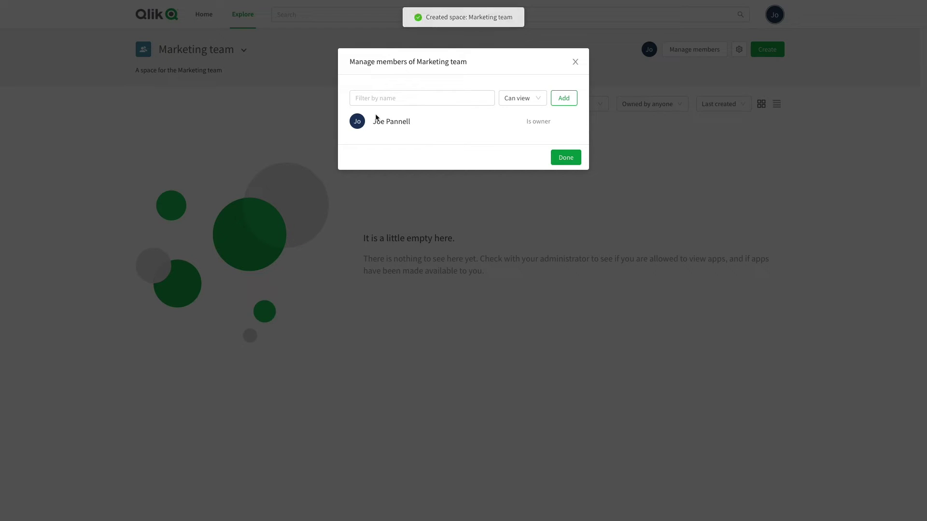
- Find a user by name, add them to Marketing team, and make them an admin
left_click(393, 101)
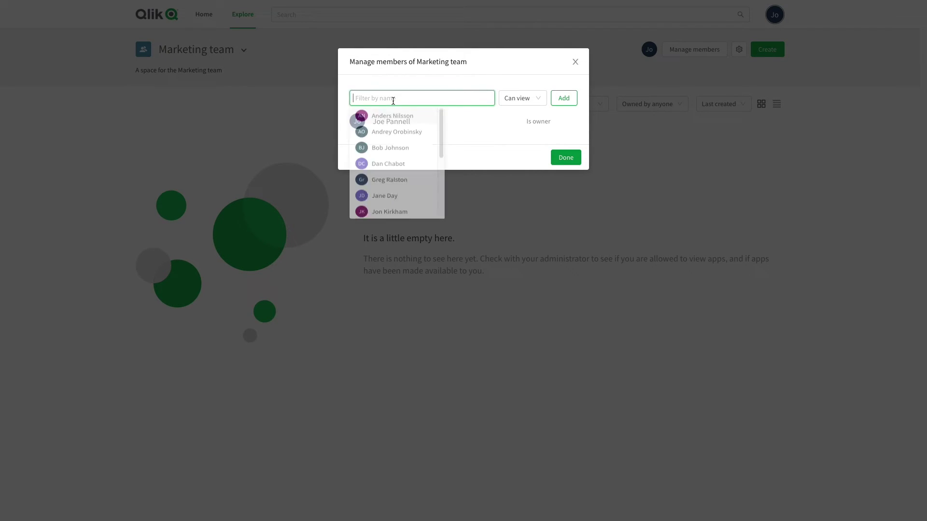
type("Tom")
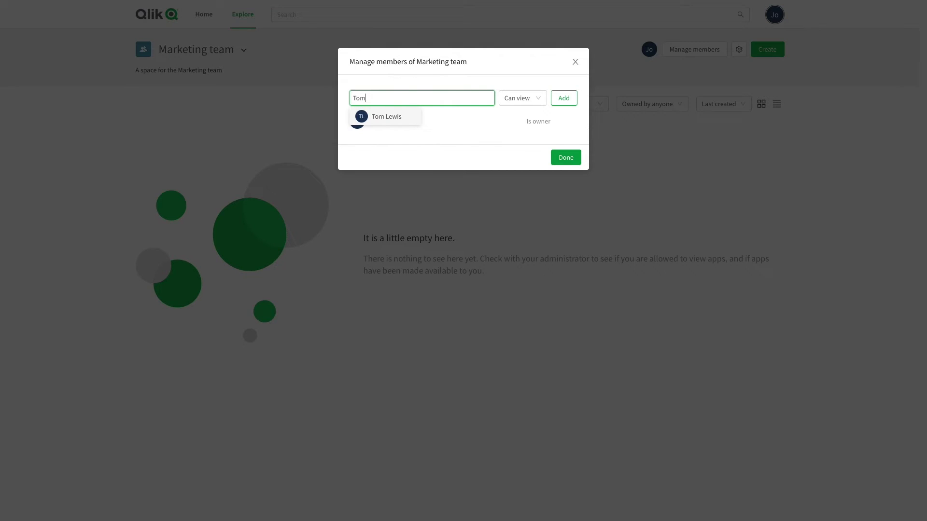
left_click(382, 117)
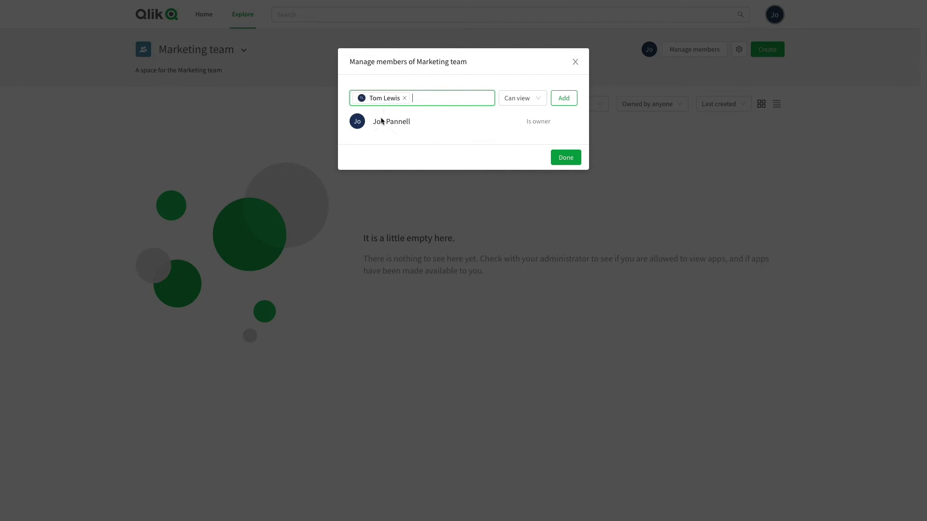
left_click(559, 101)
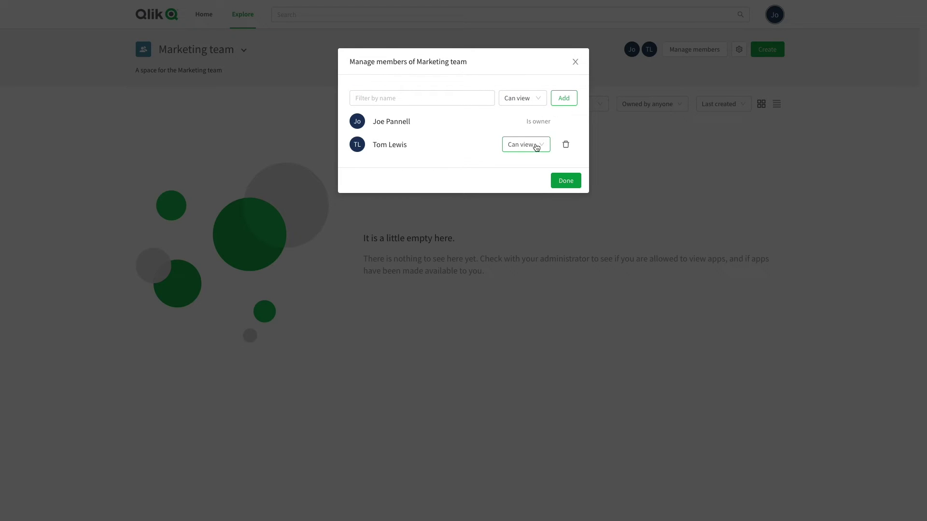
left_click(537, 147)
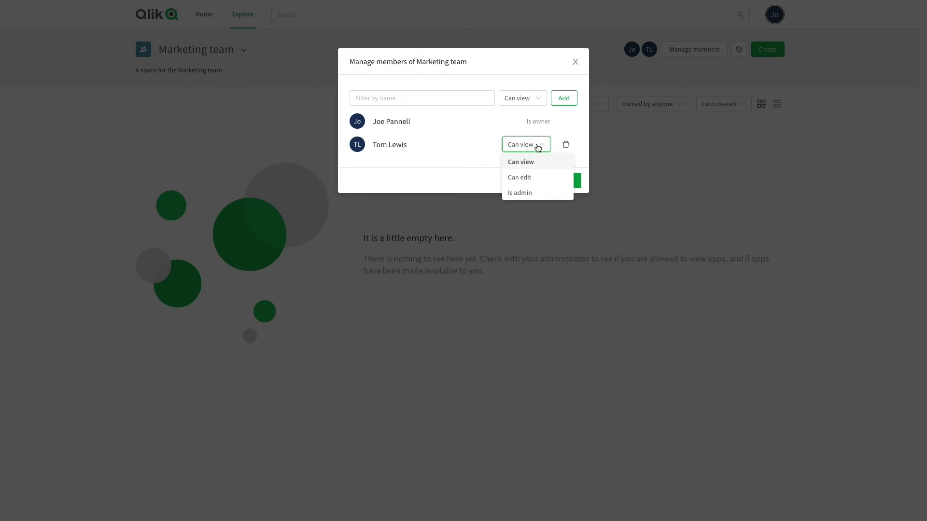
left_click(526, 194)
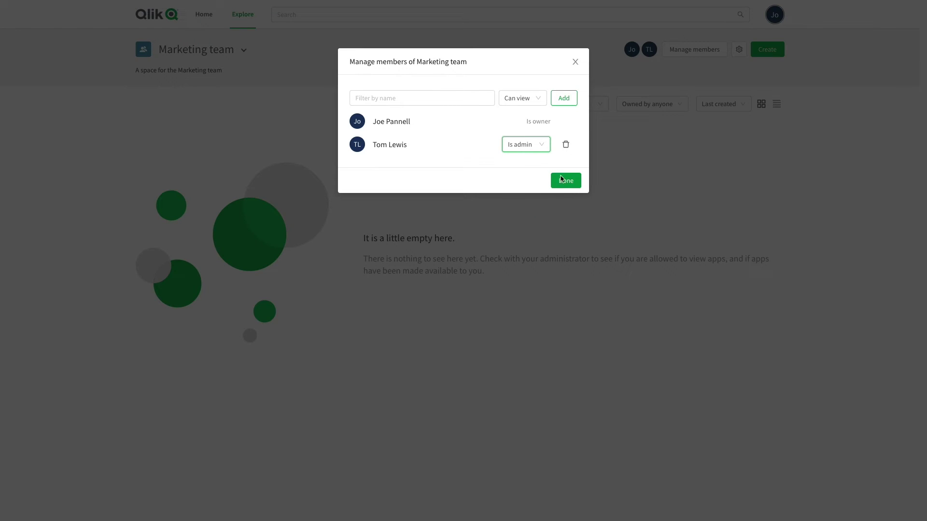
left_click(563, 181)
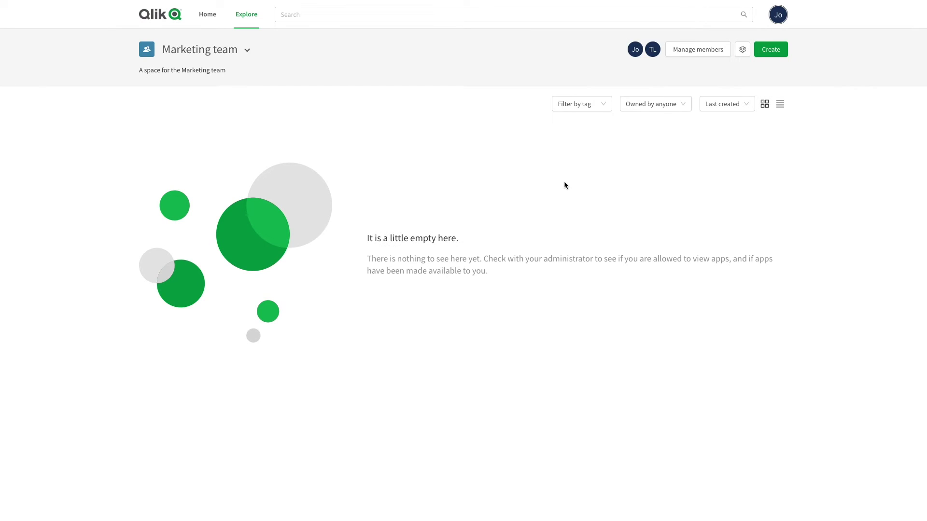
- Upload ABC Sales - EMEA.qvf with the target space kept as Marketing team
left_click(770, 49)
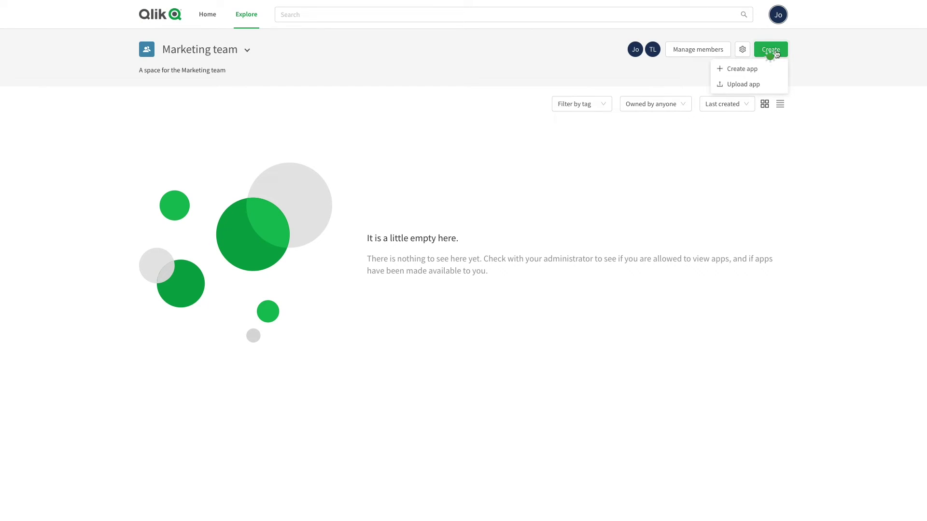
left_click(733, 86)
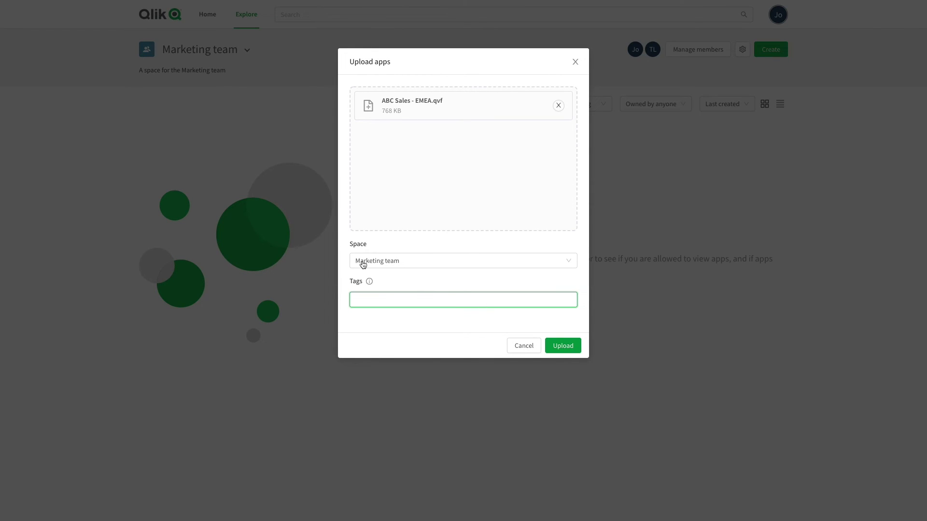
left_click(418, 266)
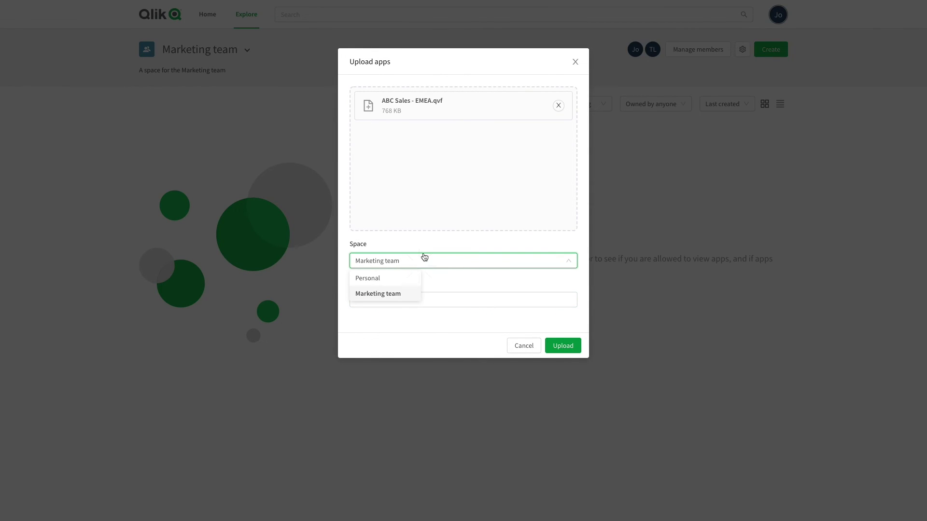
left_click(395, 293)
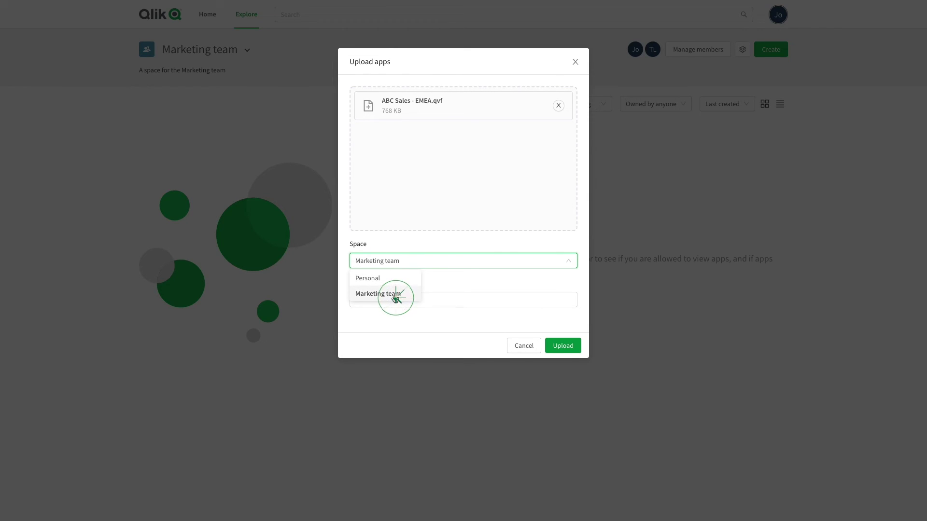
left_click(563, 347)
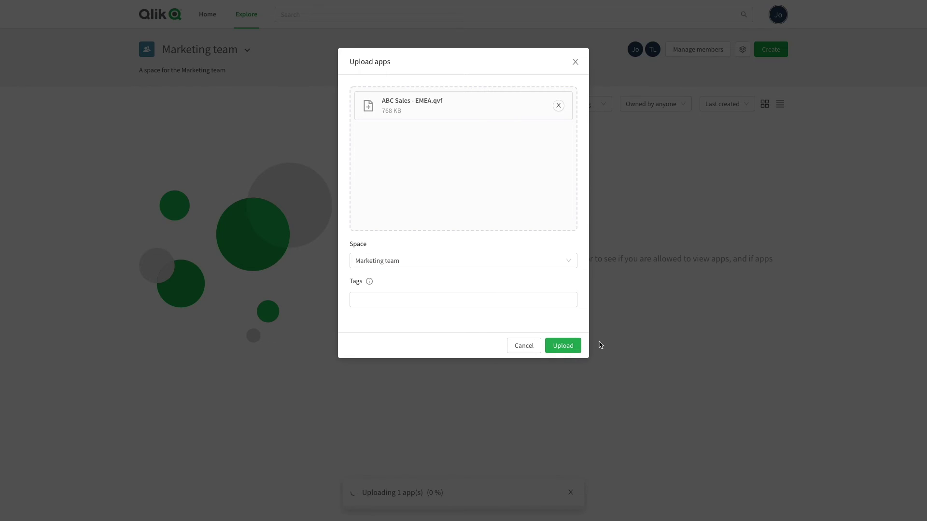